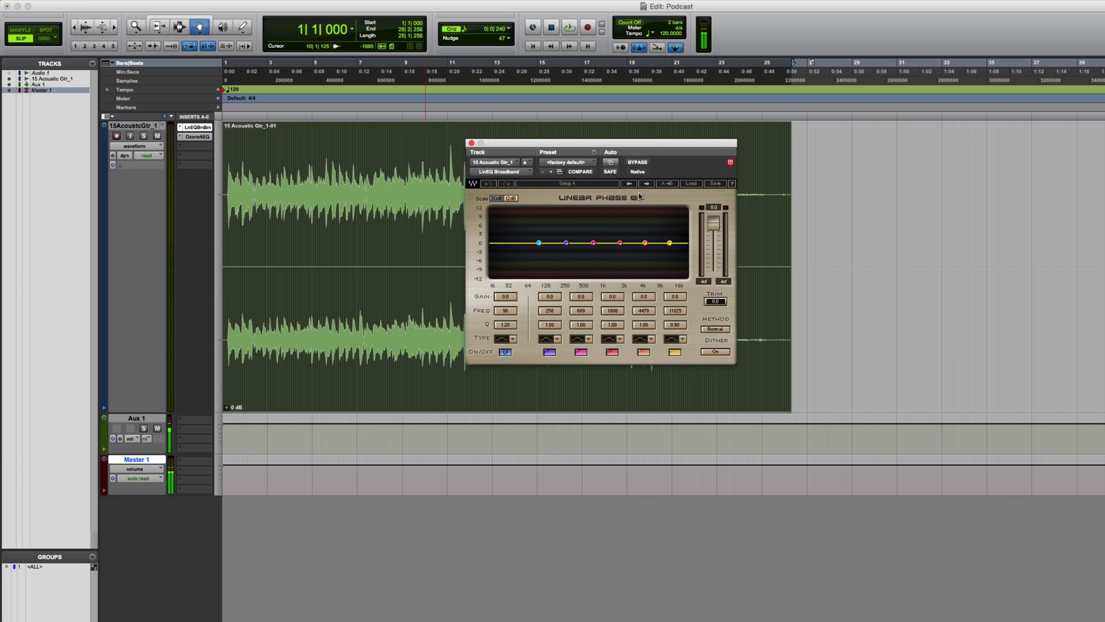
- Compare the LnEQ insert with the Ozone 6 Equalizer, return to Ozone 6, and hide Phase Delay
click(206, 138)
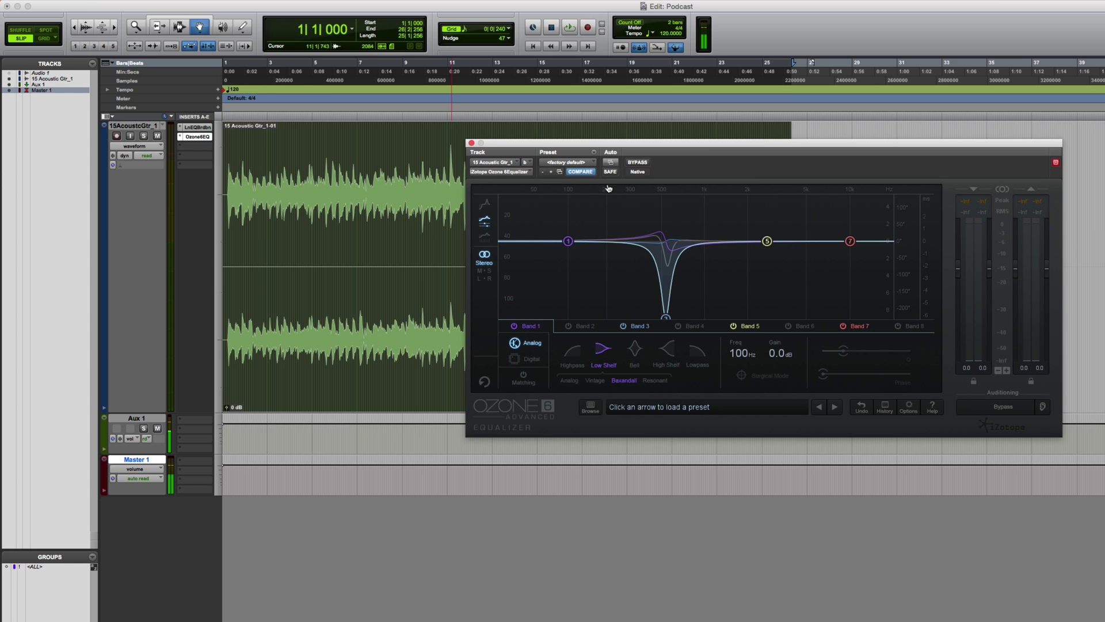
mouse_move(699, 212)
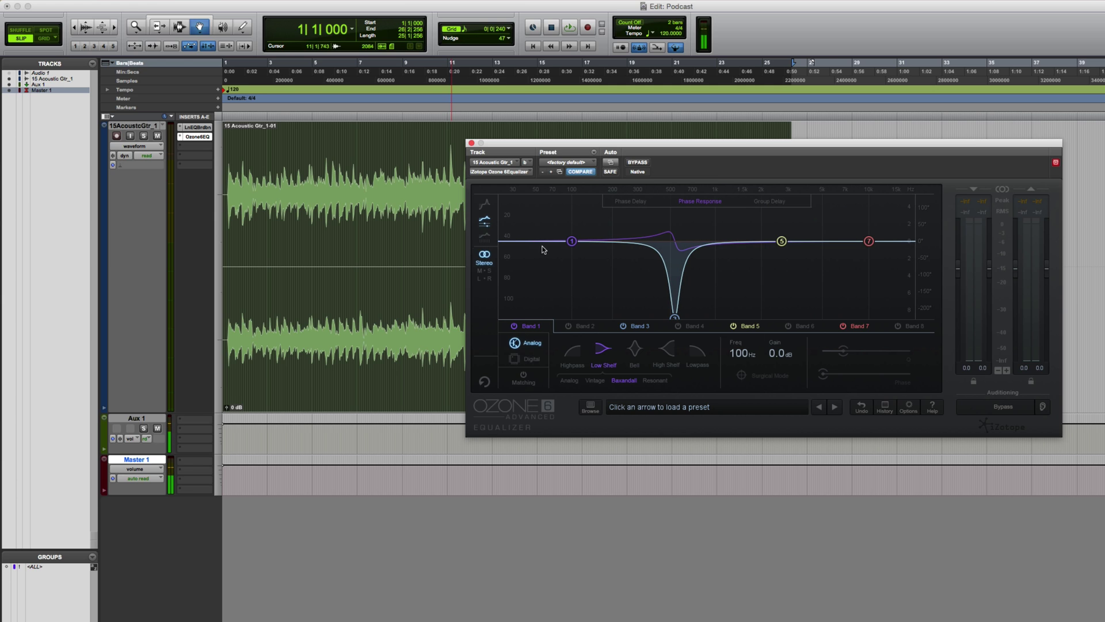
mouse_move(680, 244)
click(198, 128)
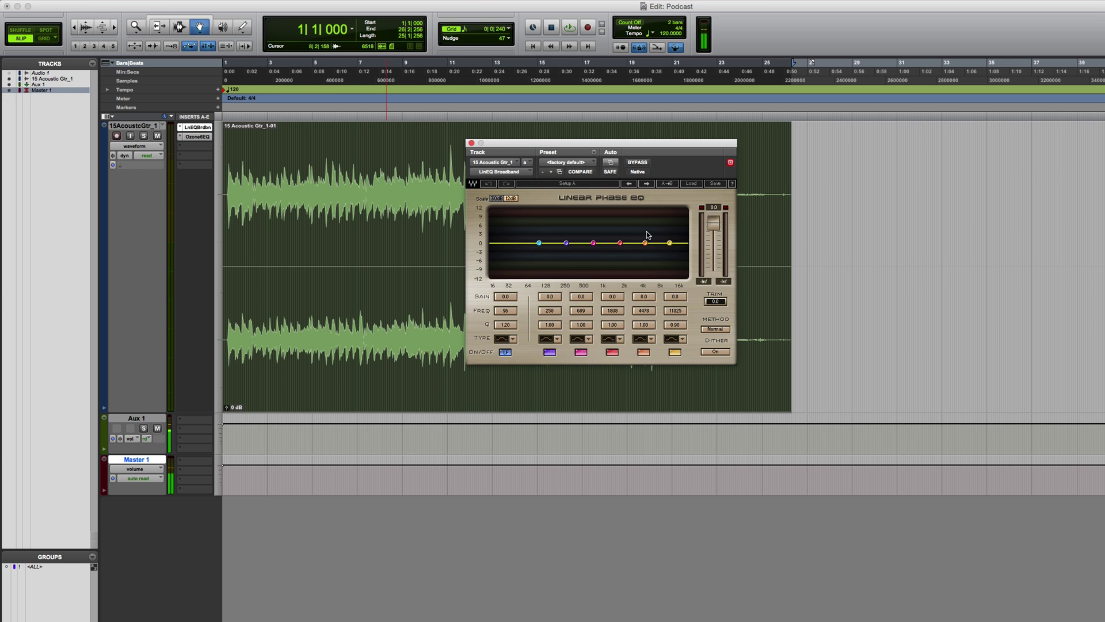
click(207, 137)
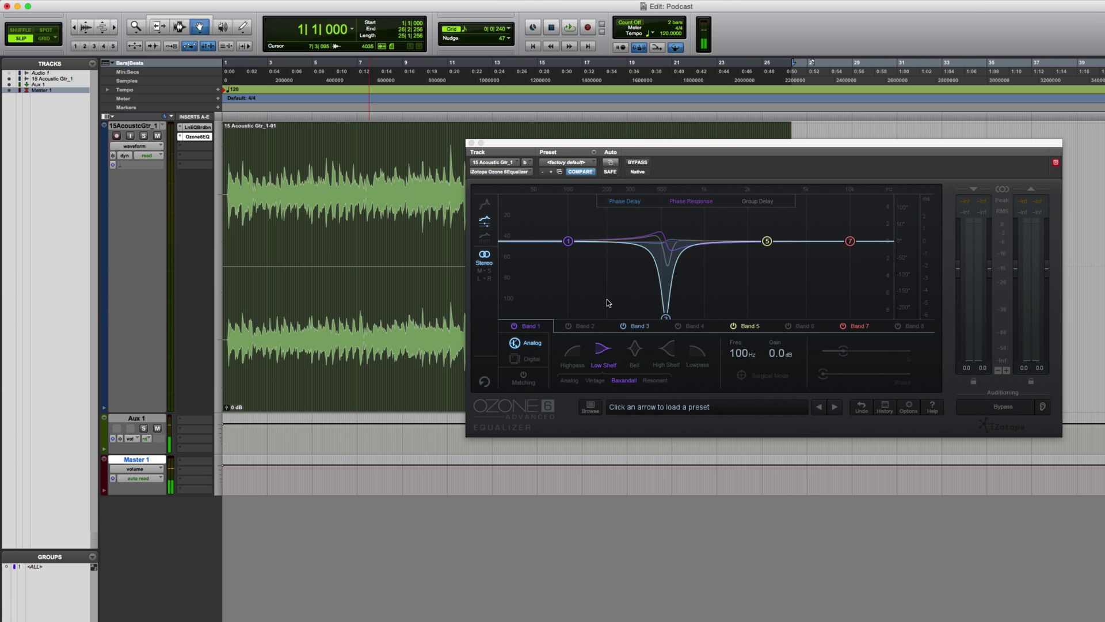
click(623, 201)
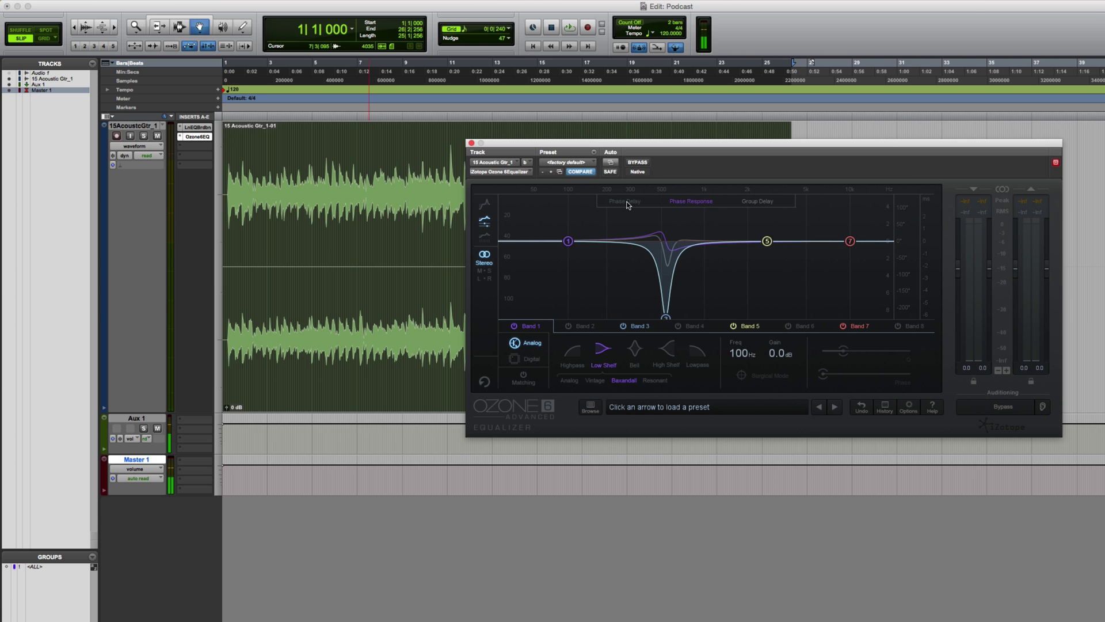
click(768, 203)
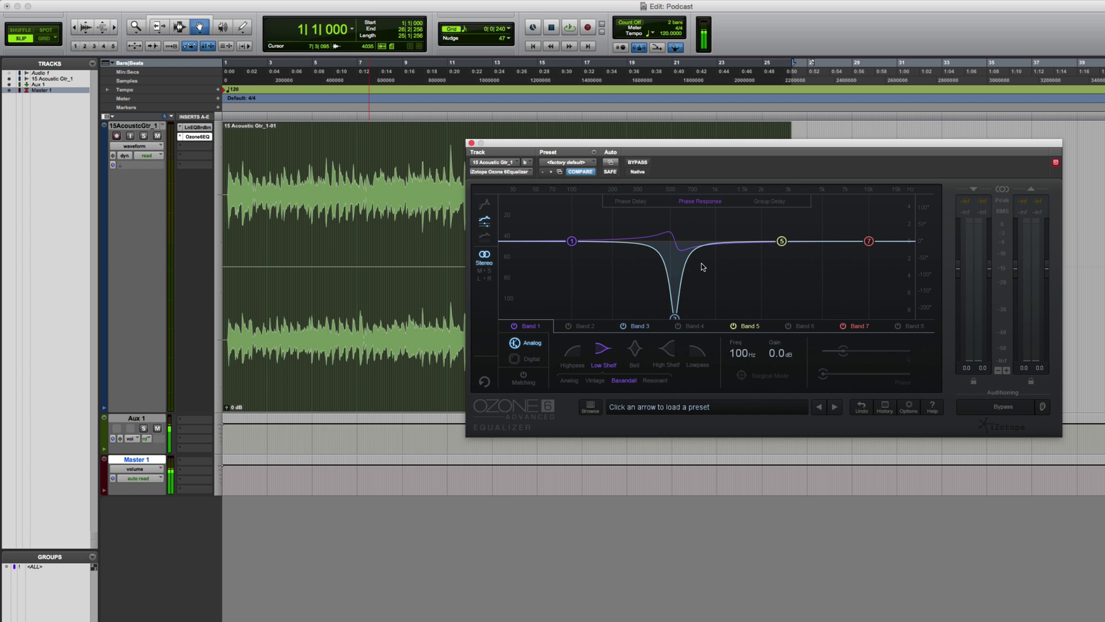
click(197, 127)
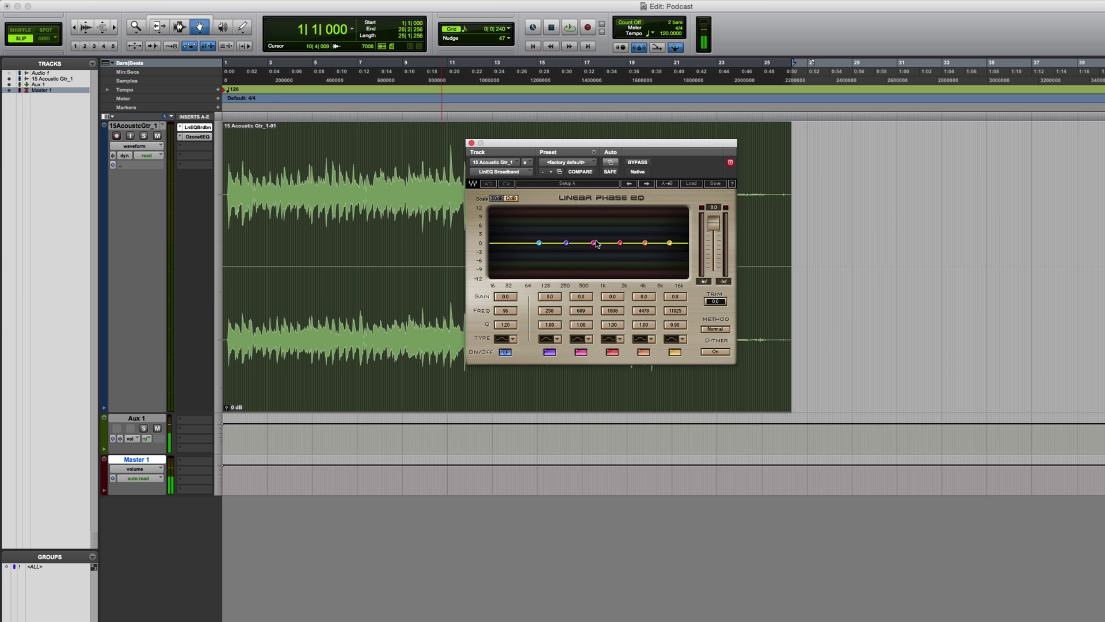
click(198, 137)
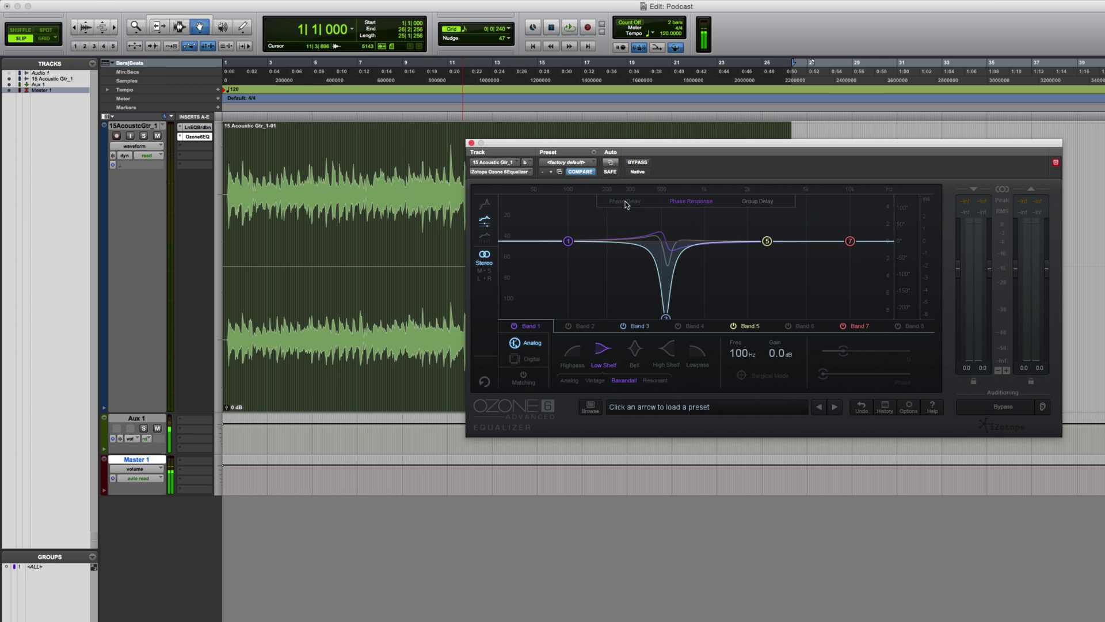
mouse_move(691, 250)
click(693, 201)
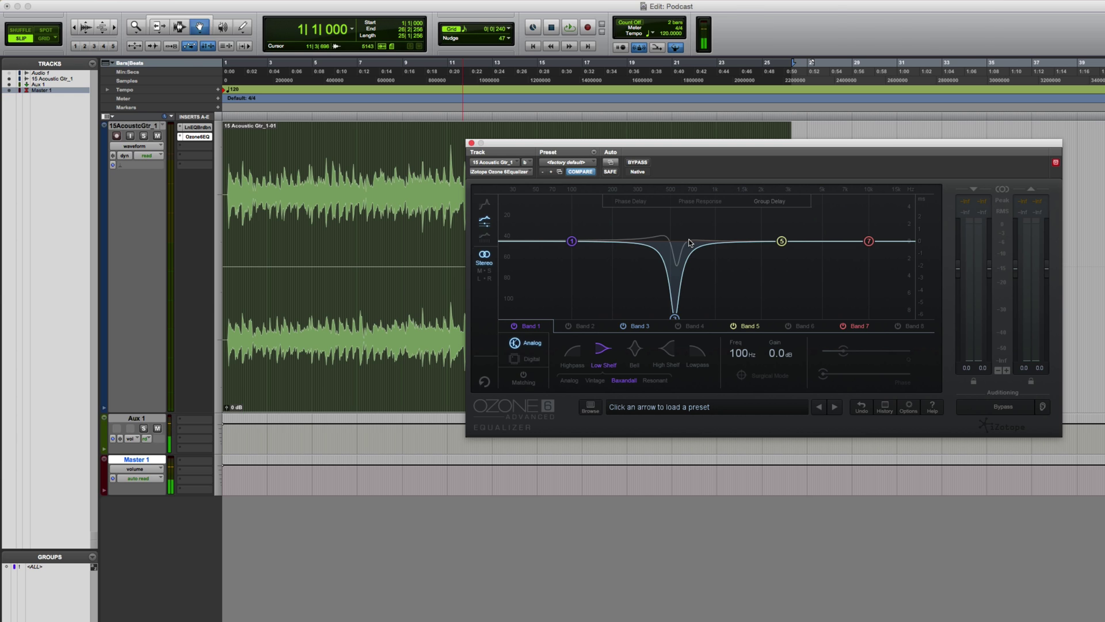
click(699, 201)
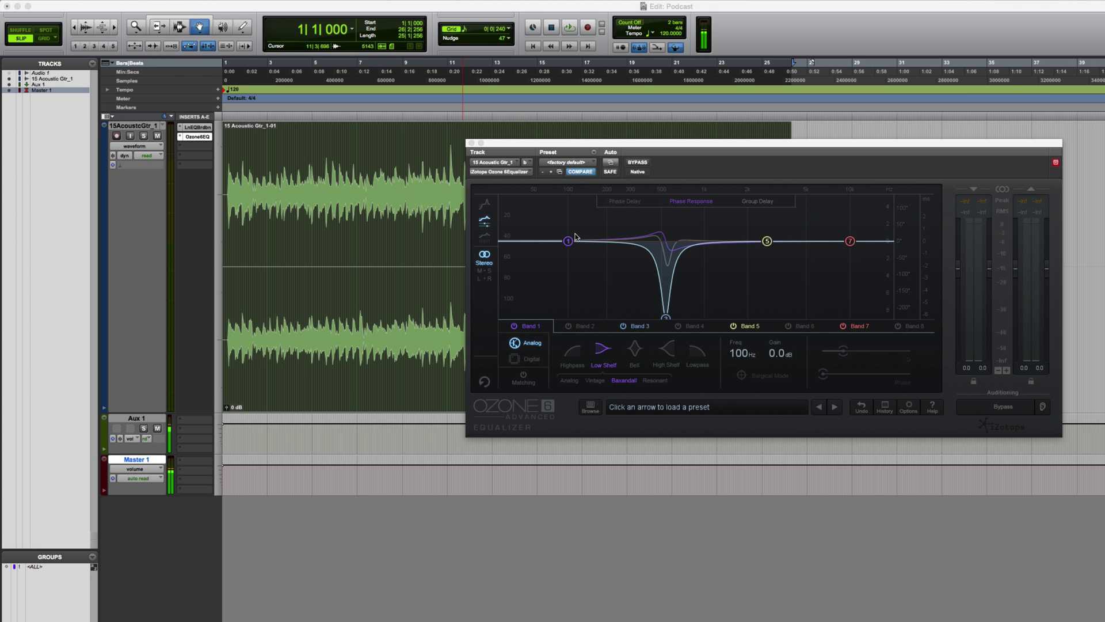
key(super+Tab)
key(super+Tab)
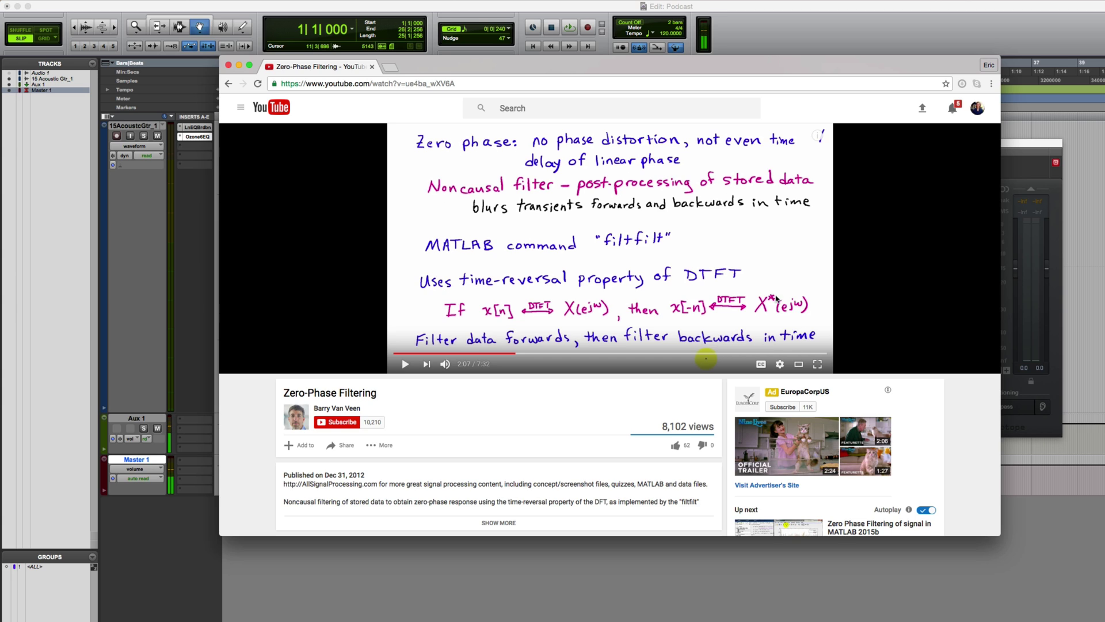
click(1050, 7)
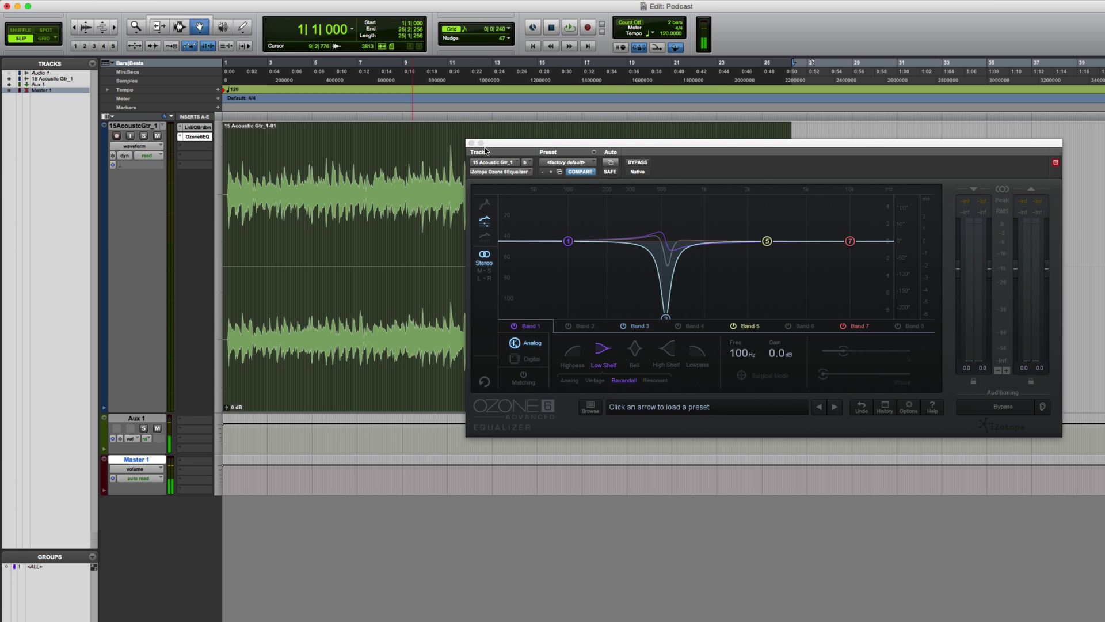
- Close the Ozone 6 and LinEQ Broadband insert windows and open the AudioSuite EQ list
click(471, 143)
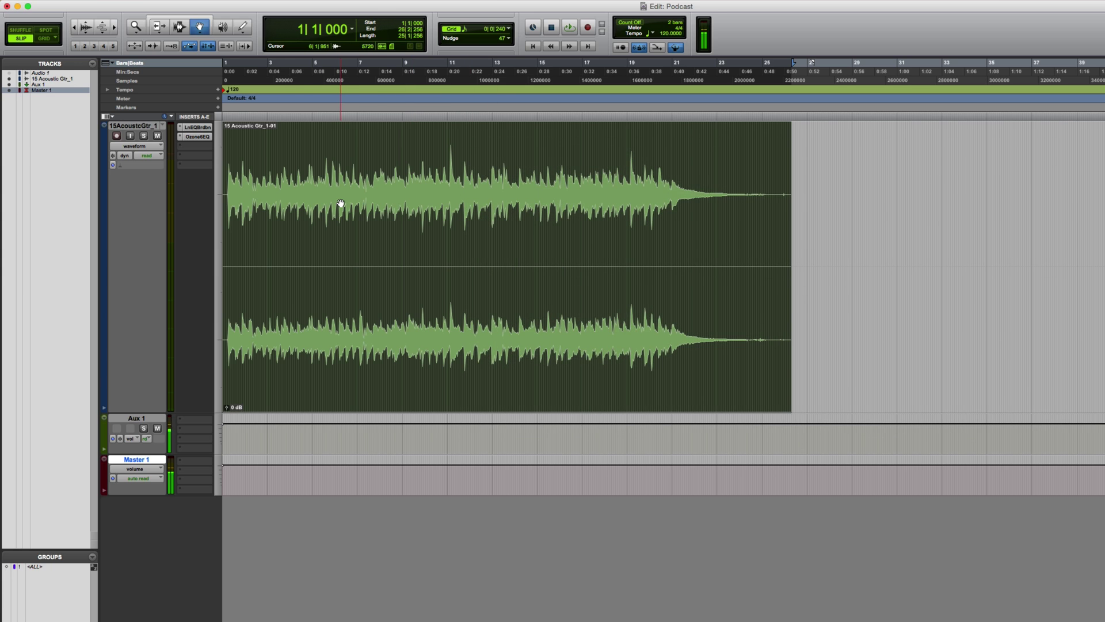
click(200, 128)
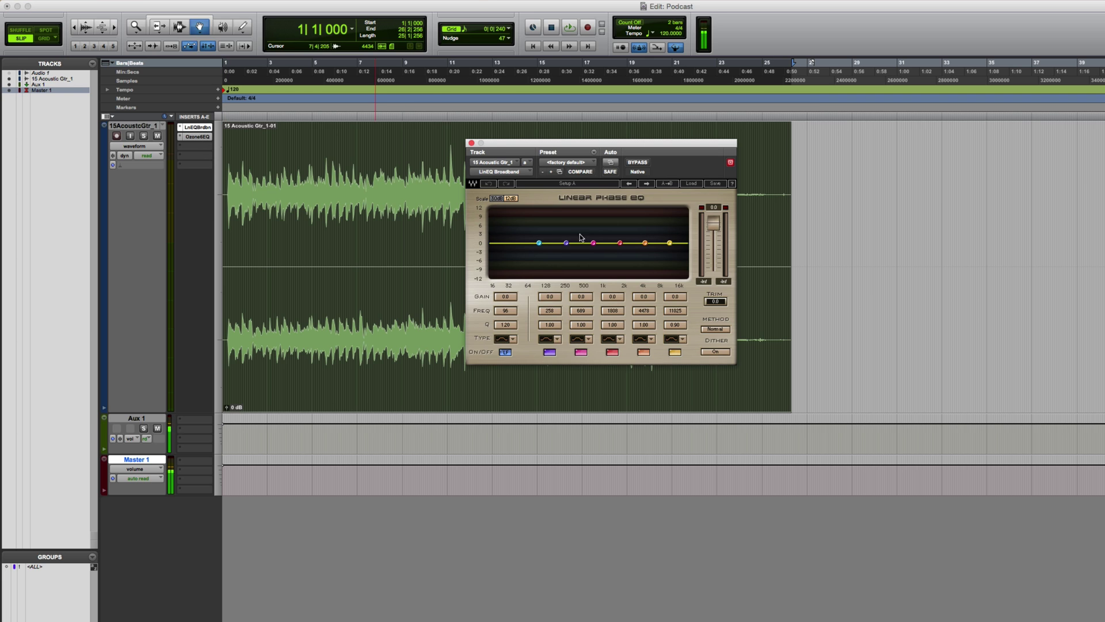
click(471, 143)
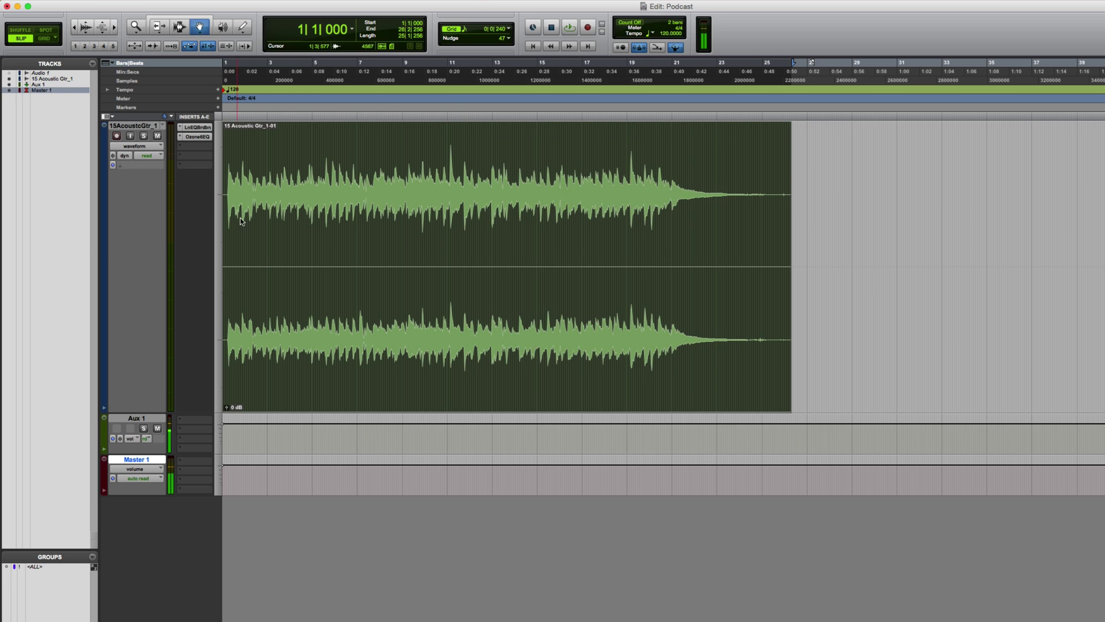
click(196, 146)
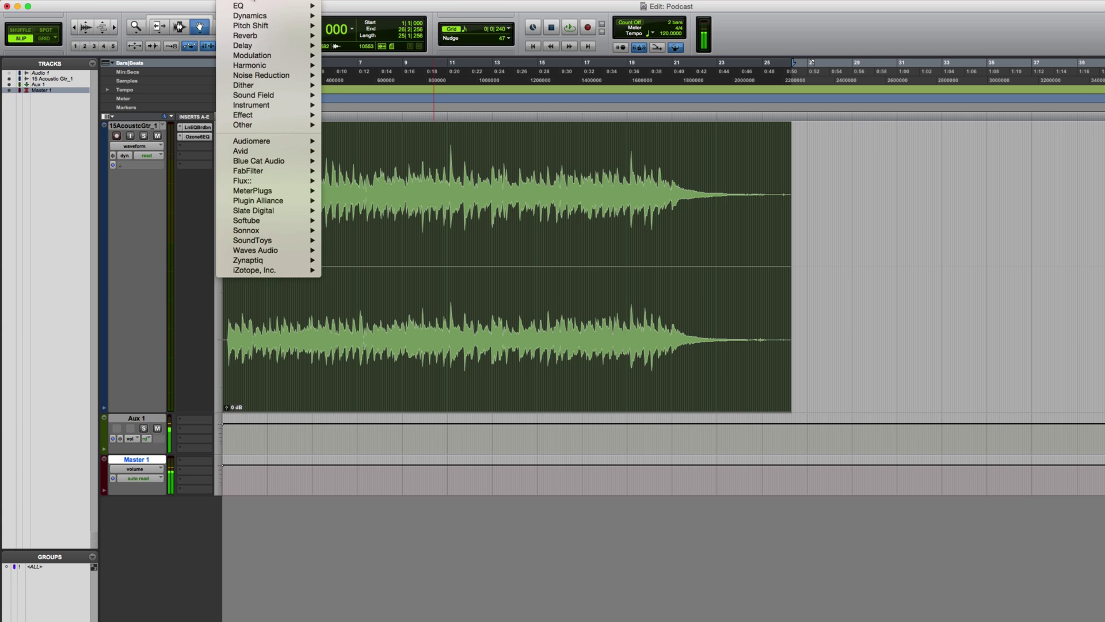
mouse_move(266, 6)
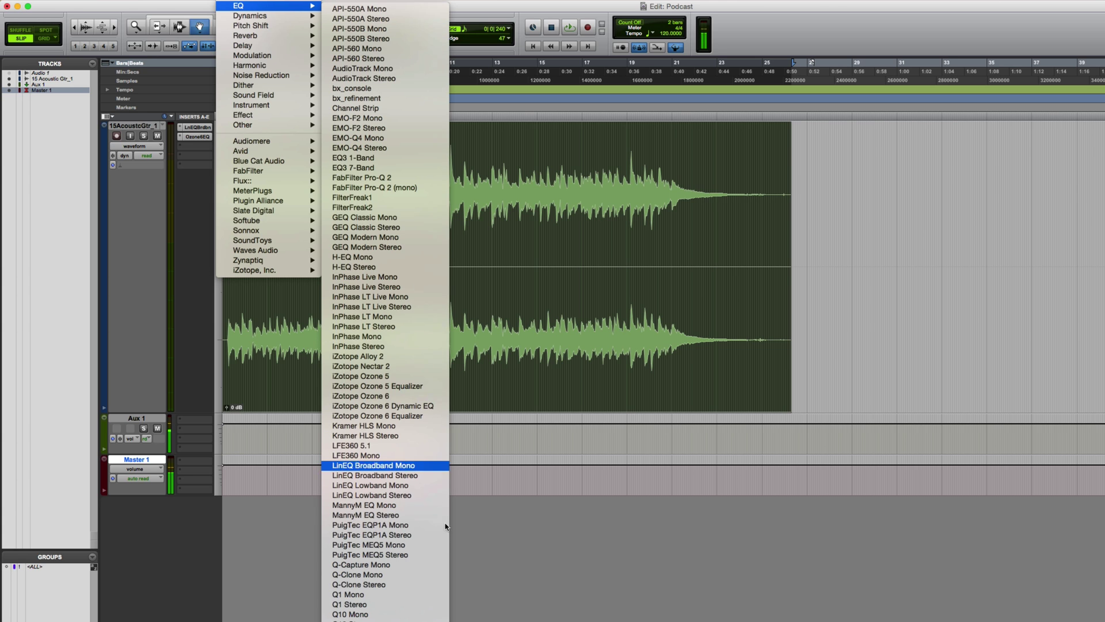
- Render the guitar clip through AudioSuite Ozone 6 with band 3 at 500 Hz, −6 dB
click(410, 415)
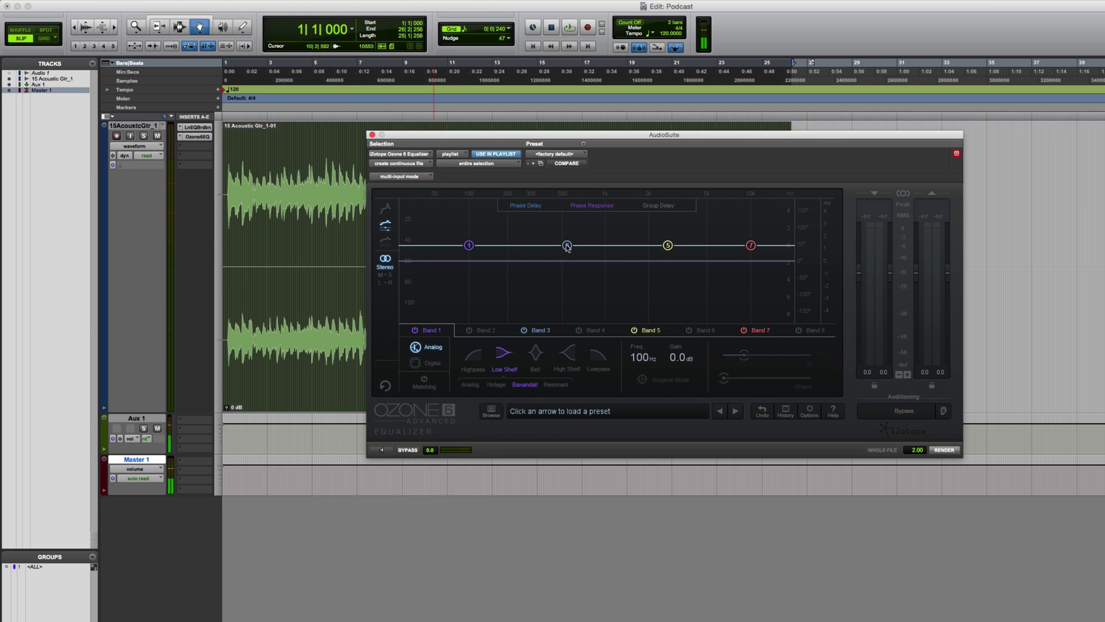
drag(567, 246, 560, 316)
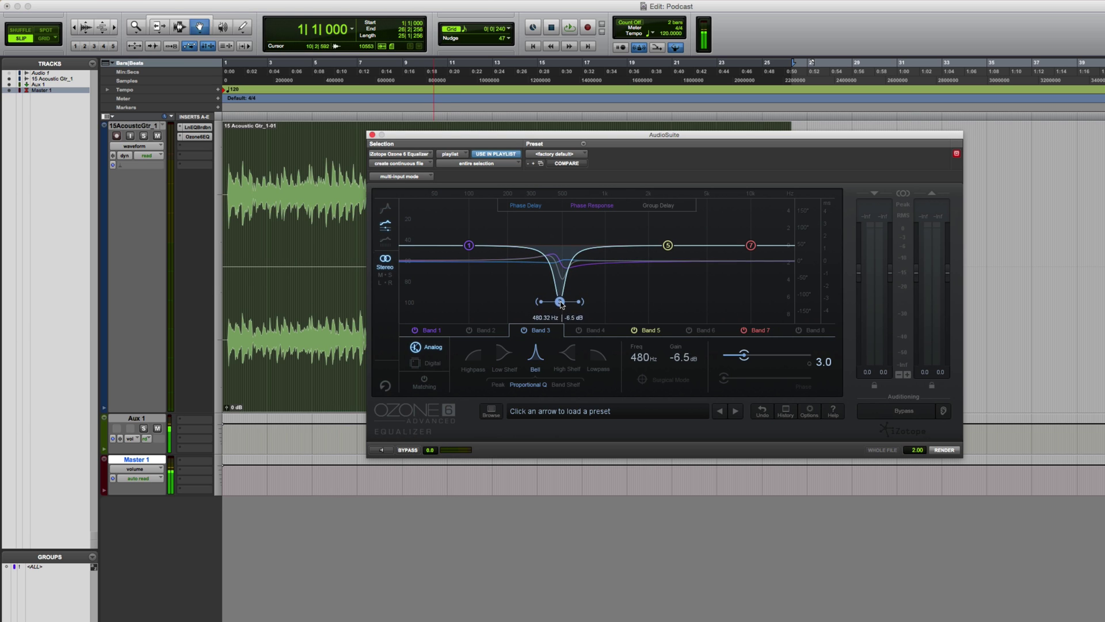
click(641, 358)
text(5)
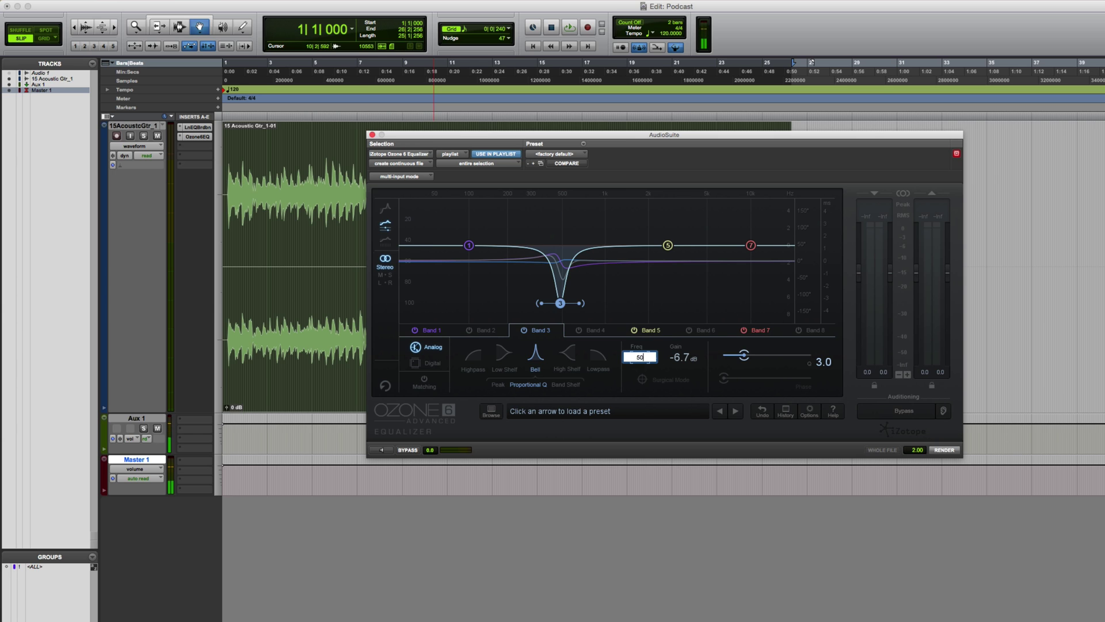
text(00)
key(Return)
click(683, 359)
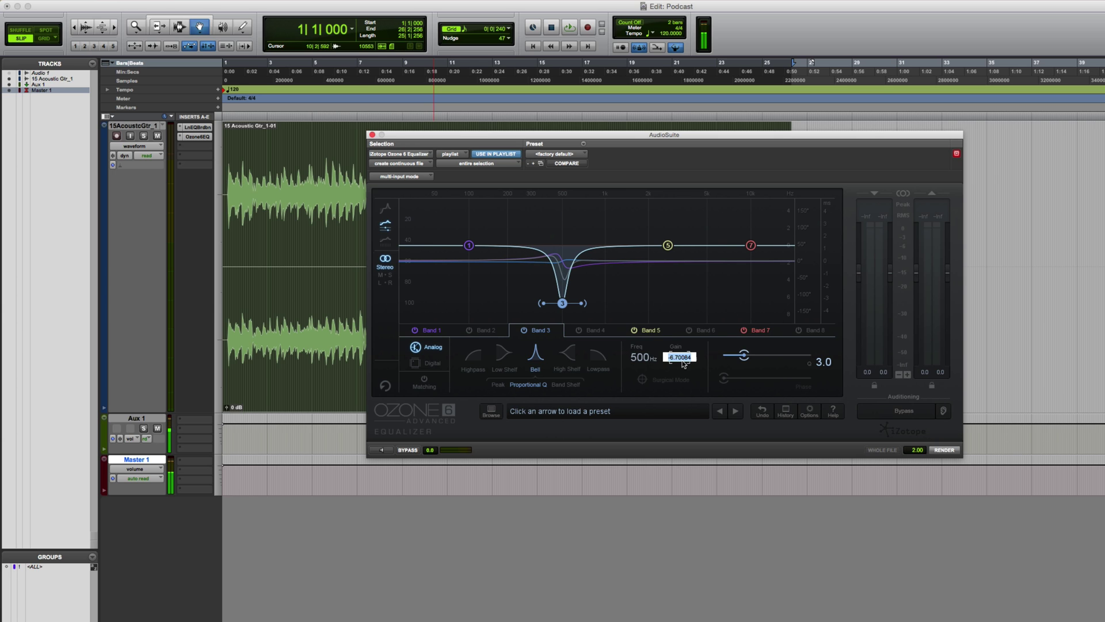
text(-6)
key(Return)
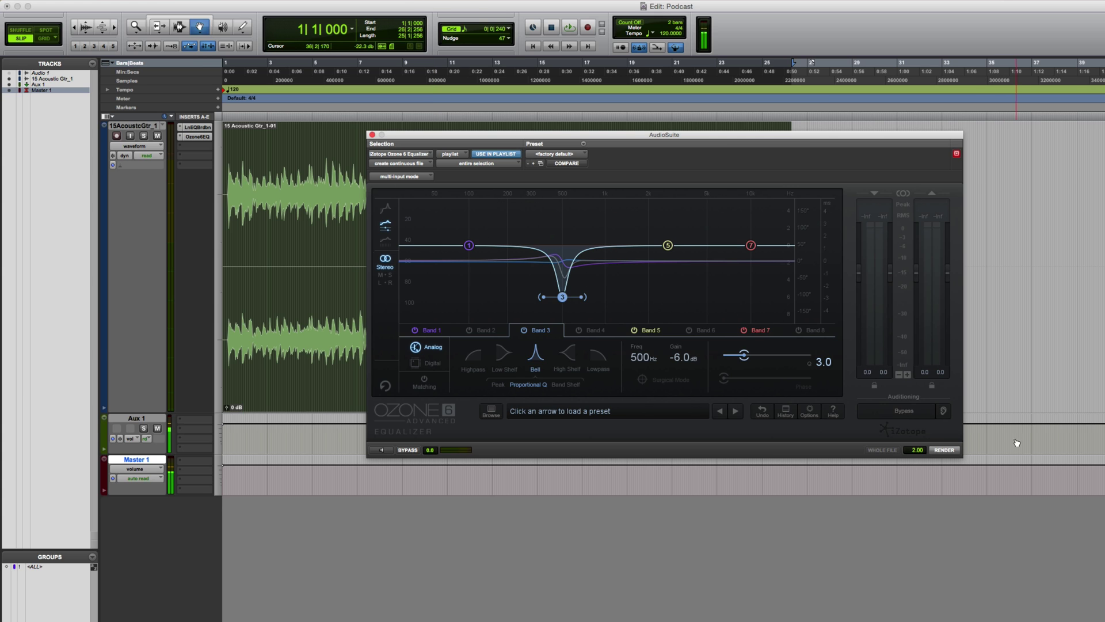
click(944, 449)
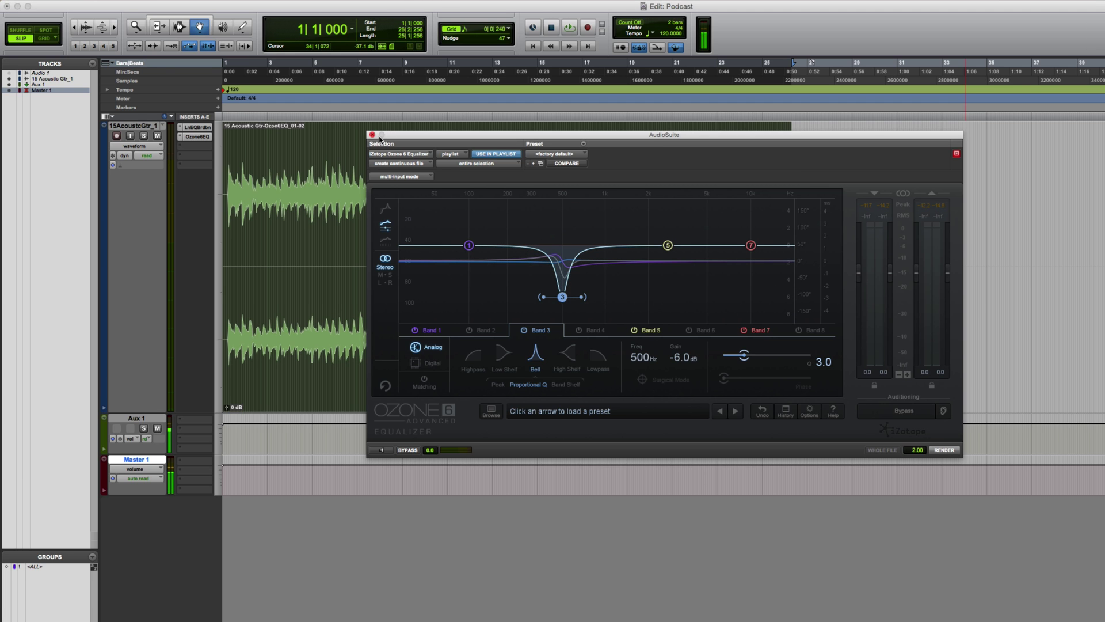
click(373, 135)
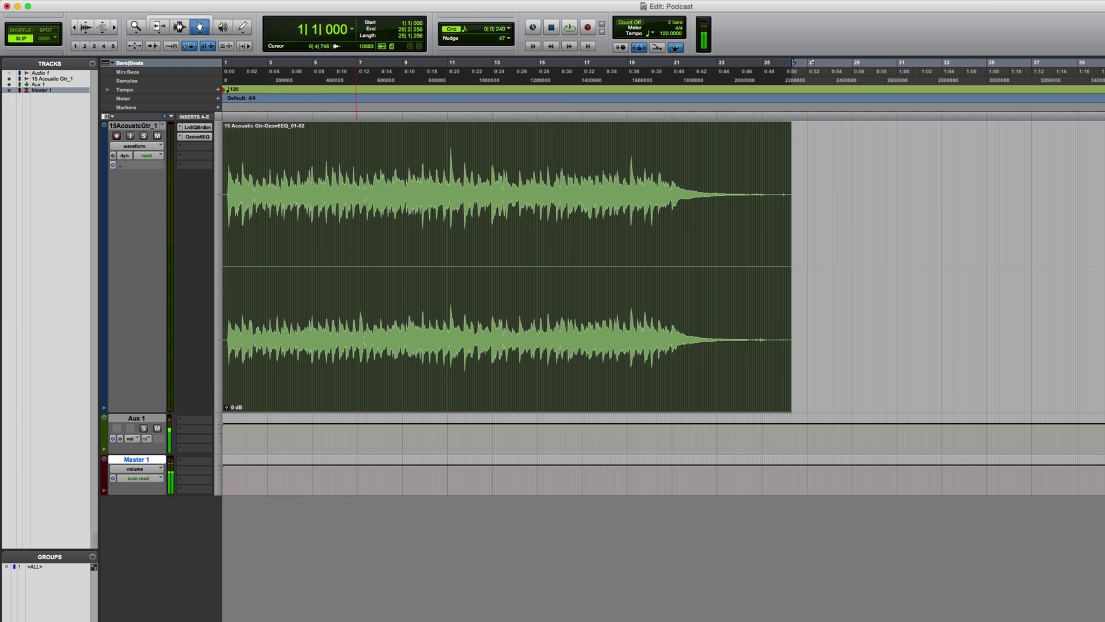
- Reverse the EQ'd guitar clip with the AudioSuite Reverse process
click(322, 1)
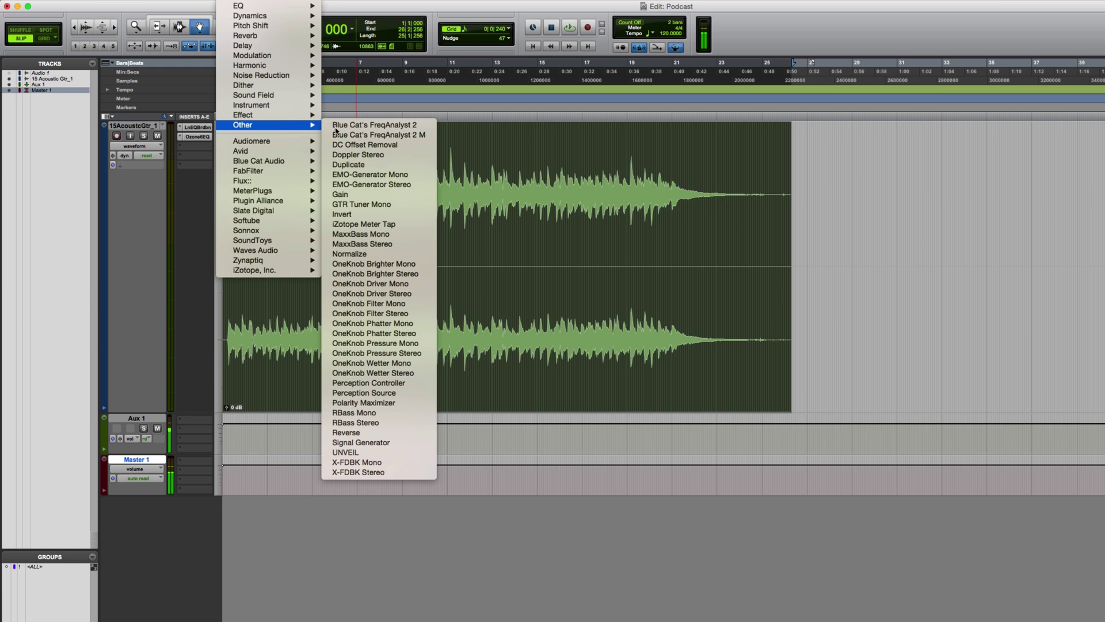
mouse_move(244, 124)
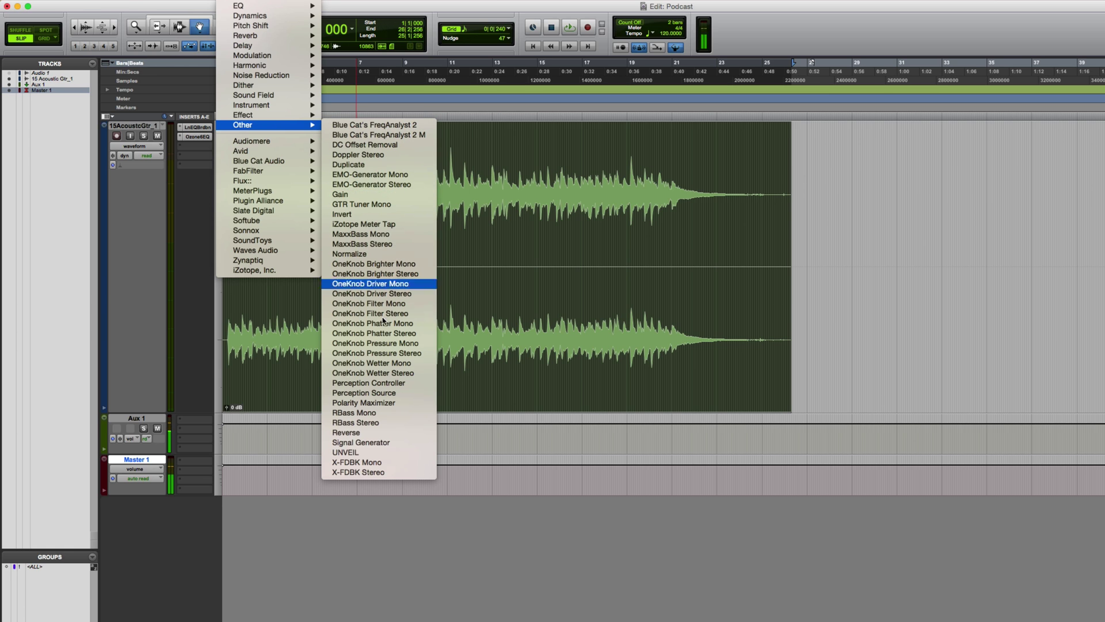
click(379, 435)
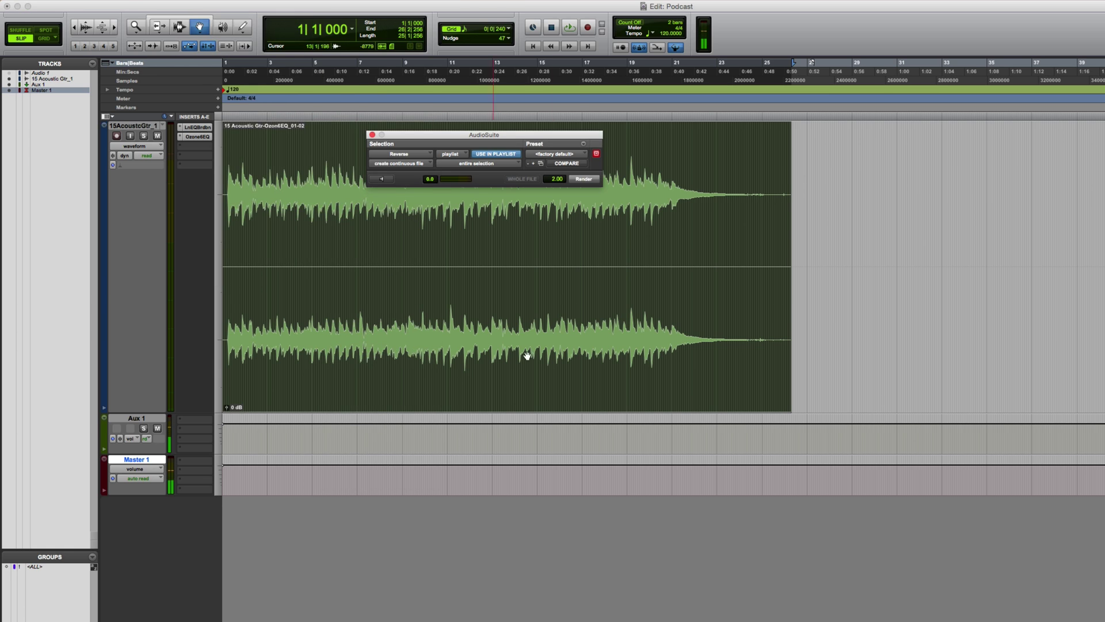
click(584, 179)
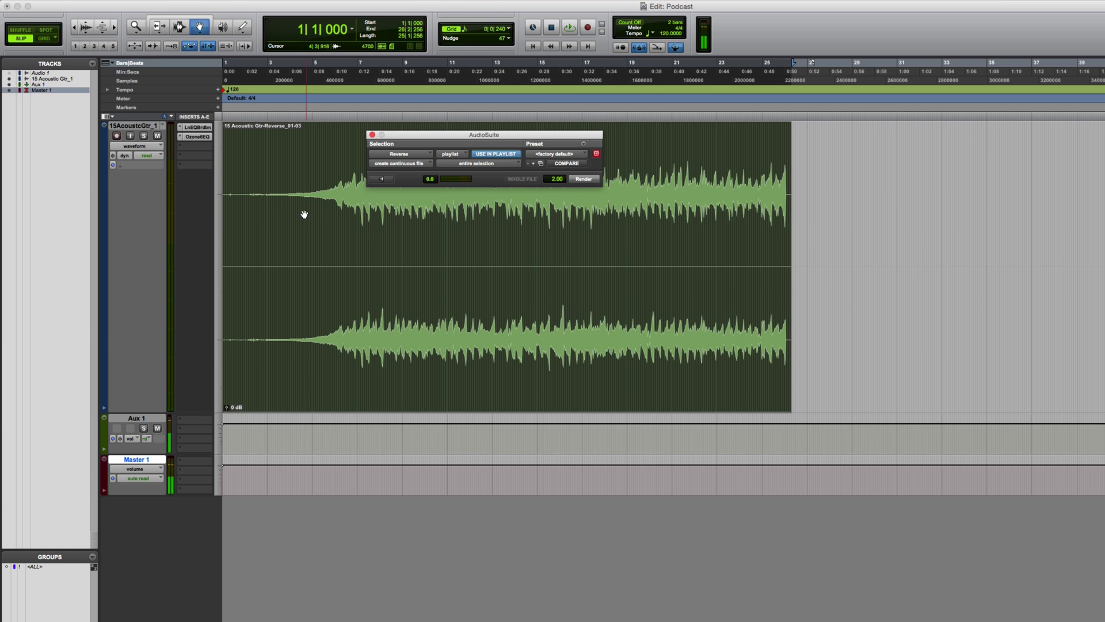
click(371, 134)
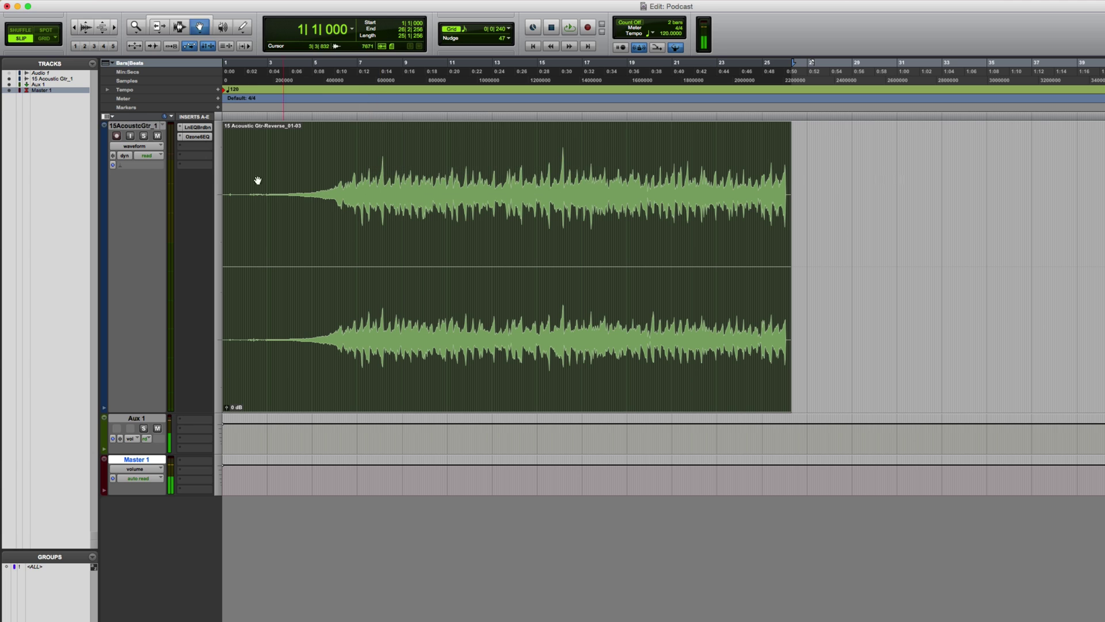
- Render the reversed clip through Ozone 6 again with band 3 at 500 Hz, −6 dB
click(203, 137)
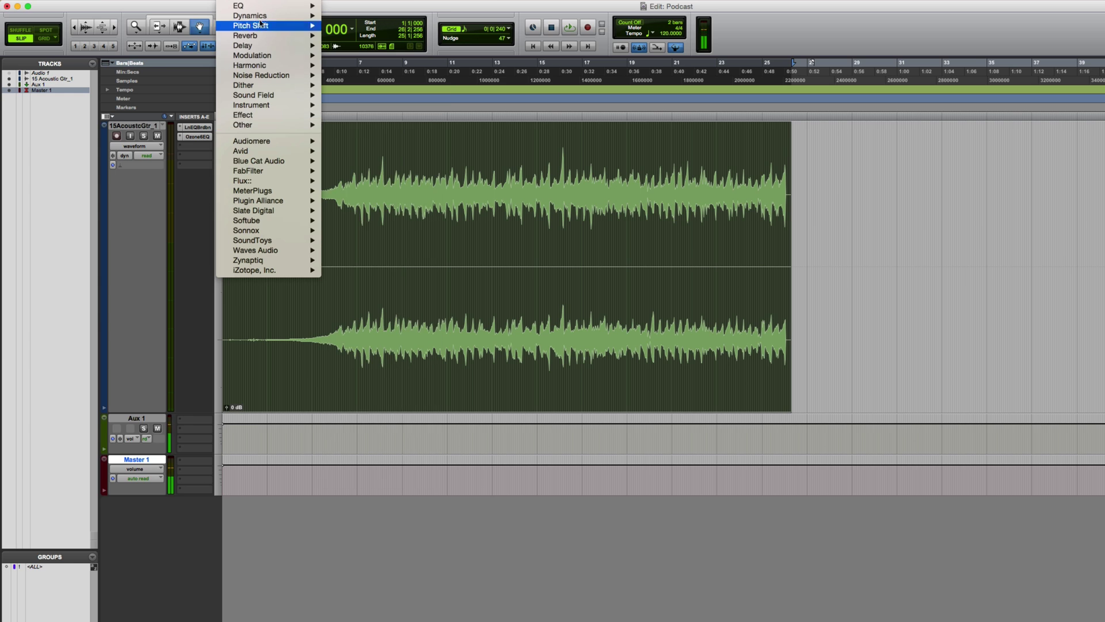
mouse_move(266, 6)
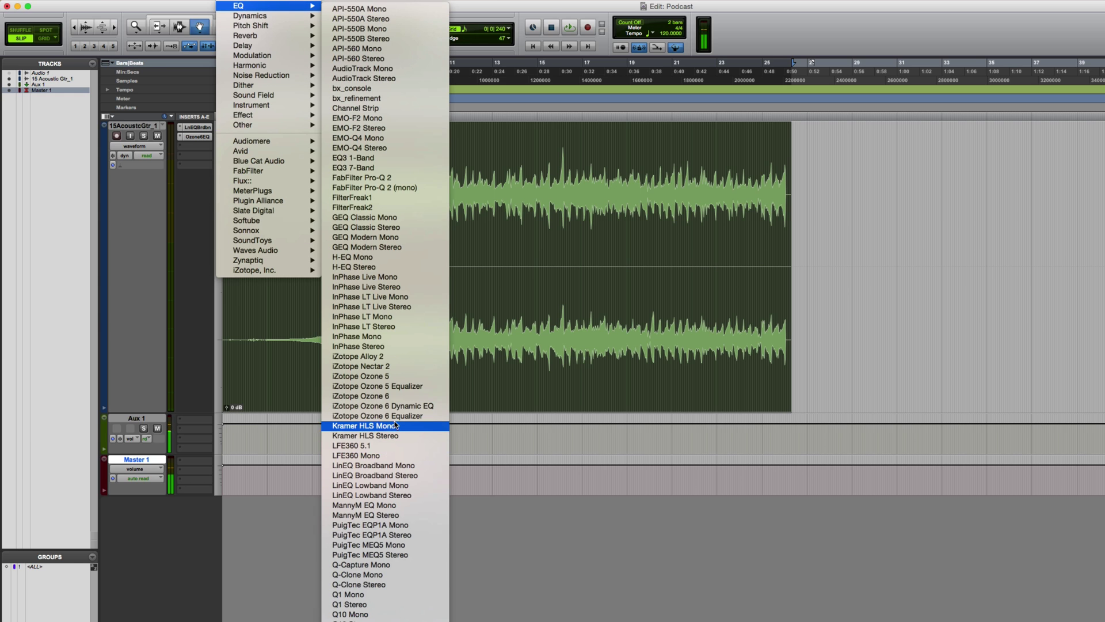
click(397, 417)
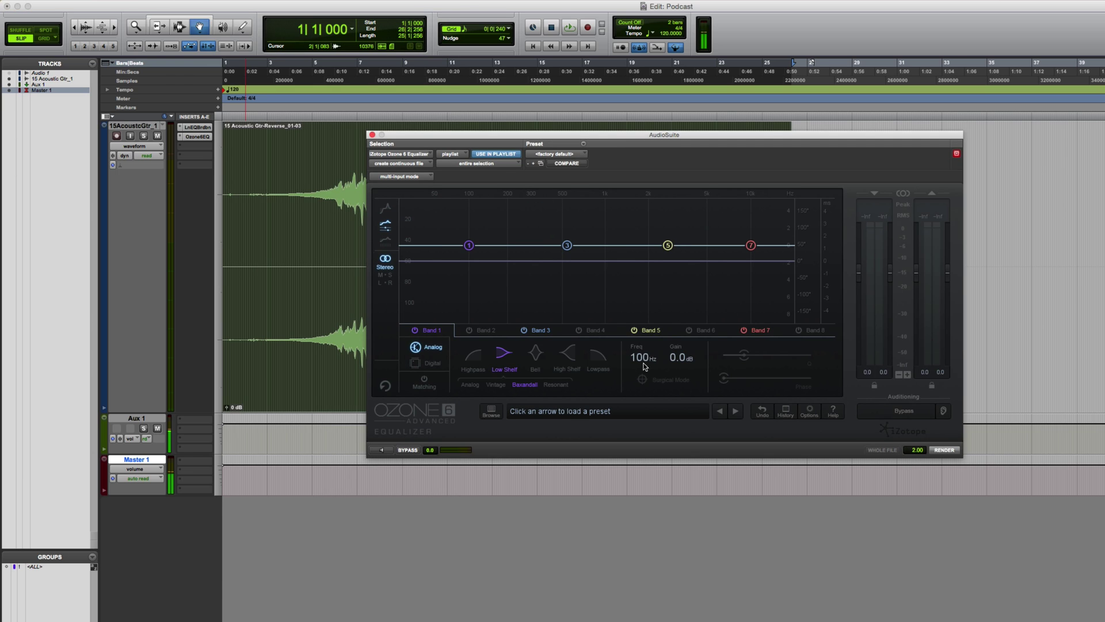
click(538, 330)
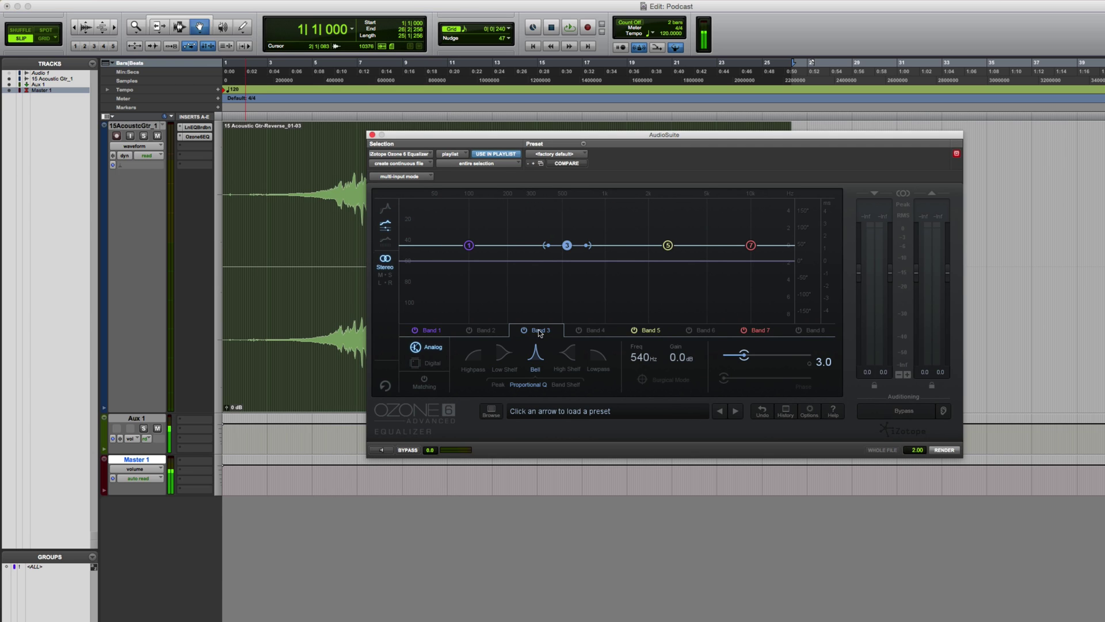
click(642, 354)
text(500)
key(Return)
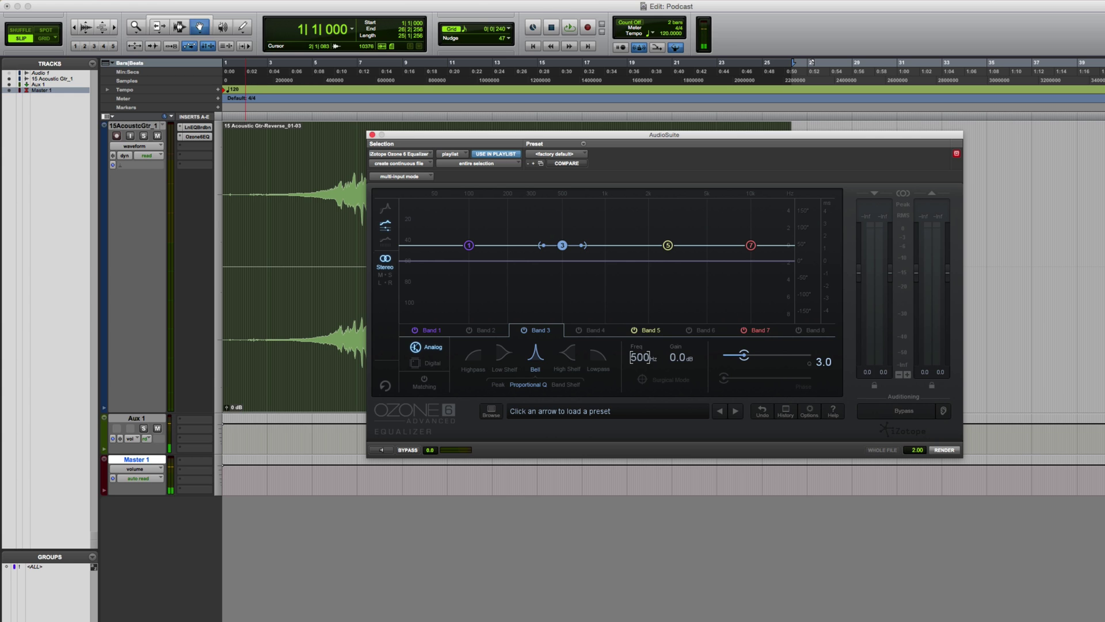
click(676, 358)
text(-6)
key(Return)
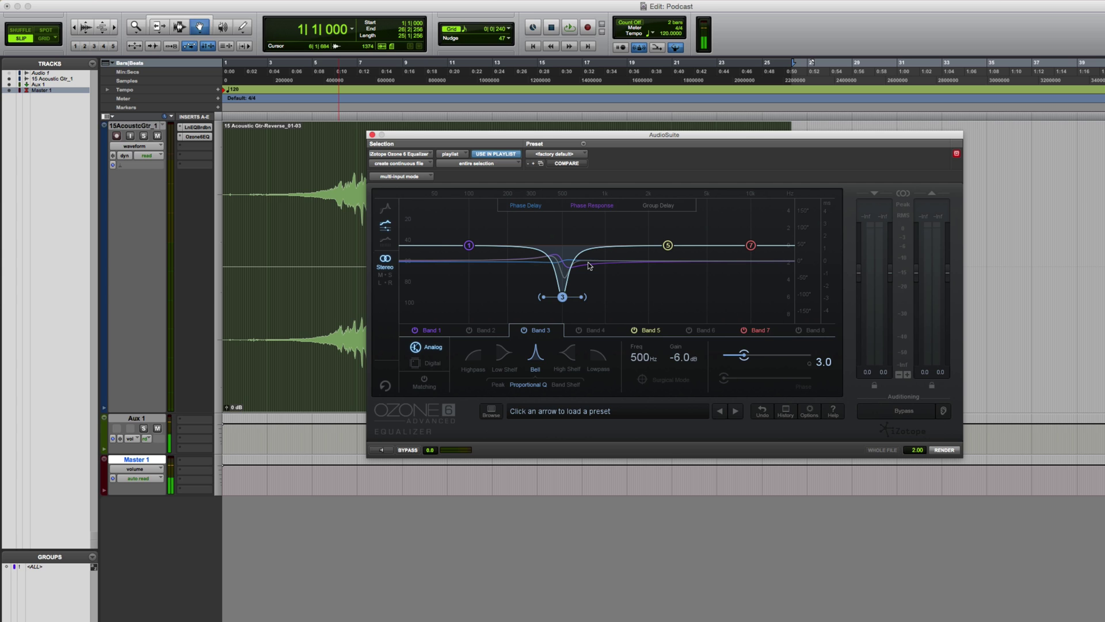
click(939, 451)
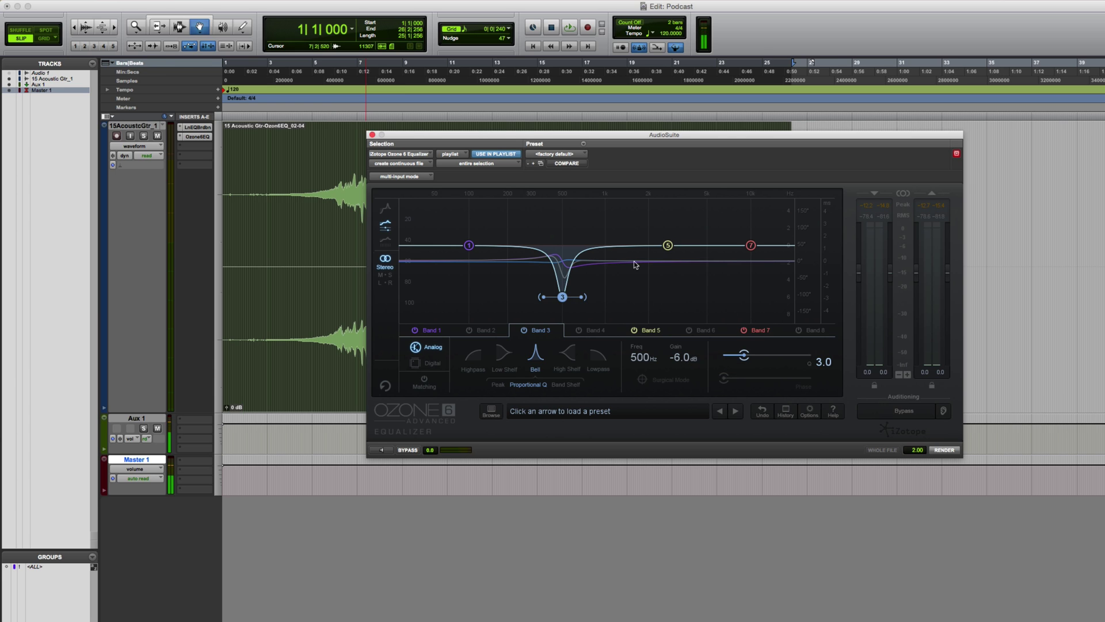
- Close the EQ window and reverse the clip back to forward with AudioSuite Reverse
click(372, 135)
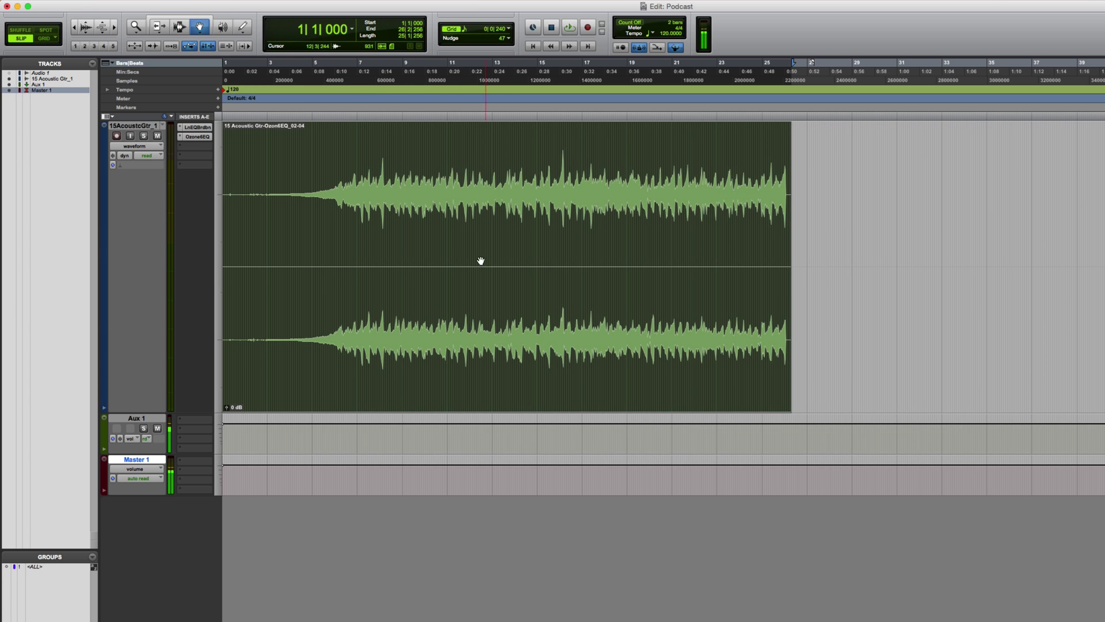
click(260, 1)
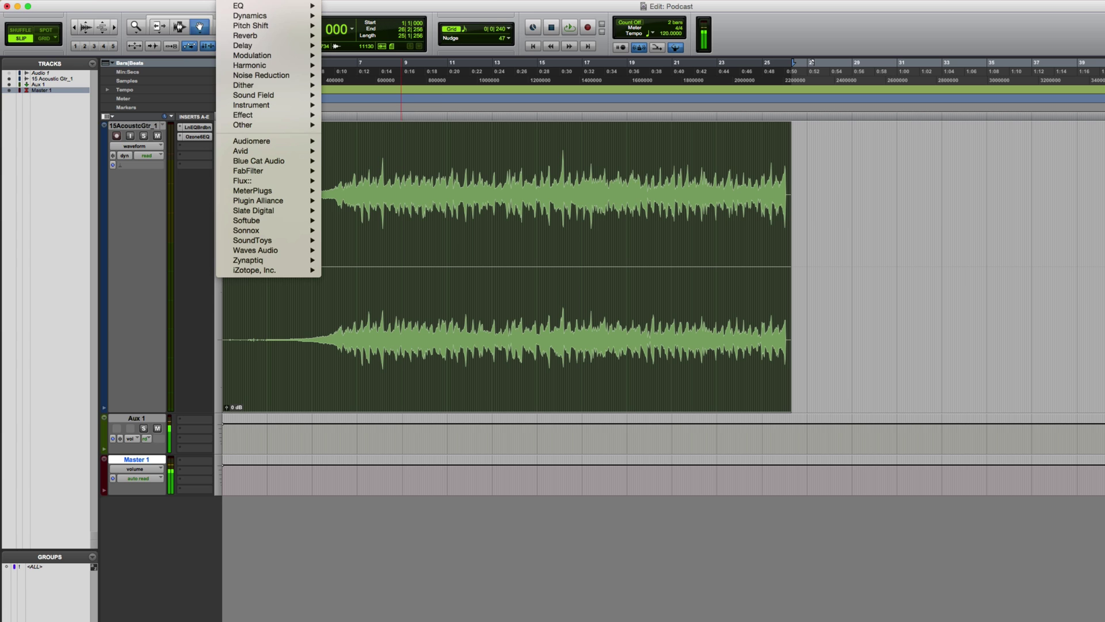
mouse_move(243, 124)
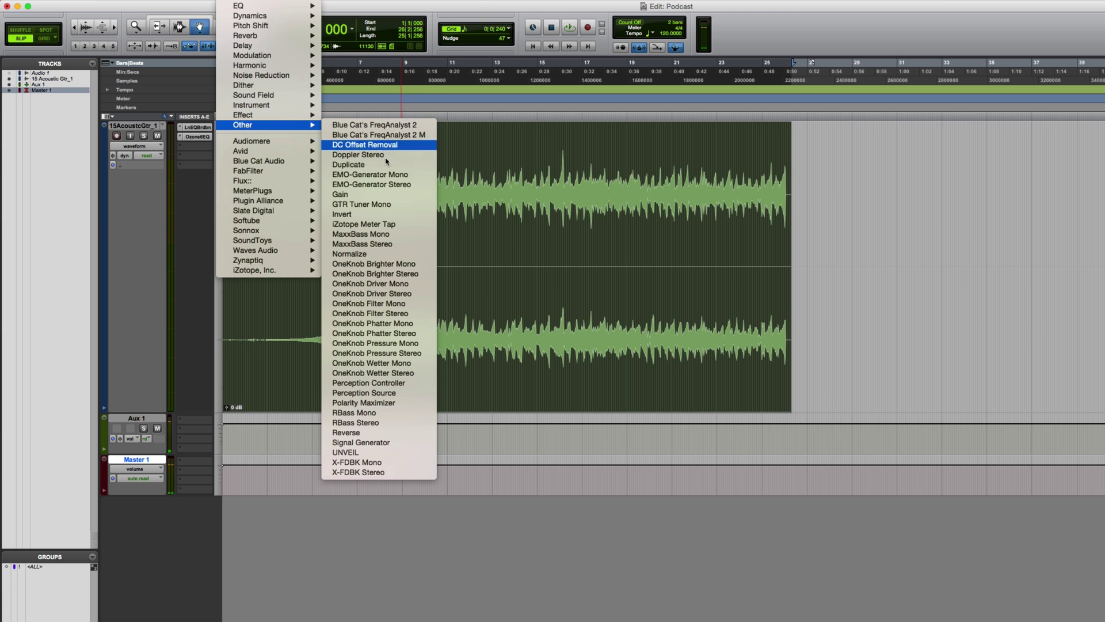
click(382, 432)
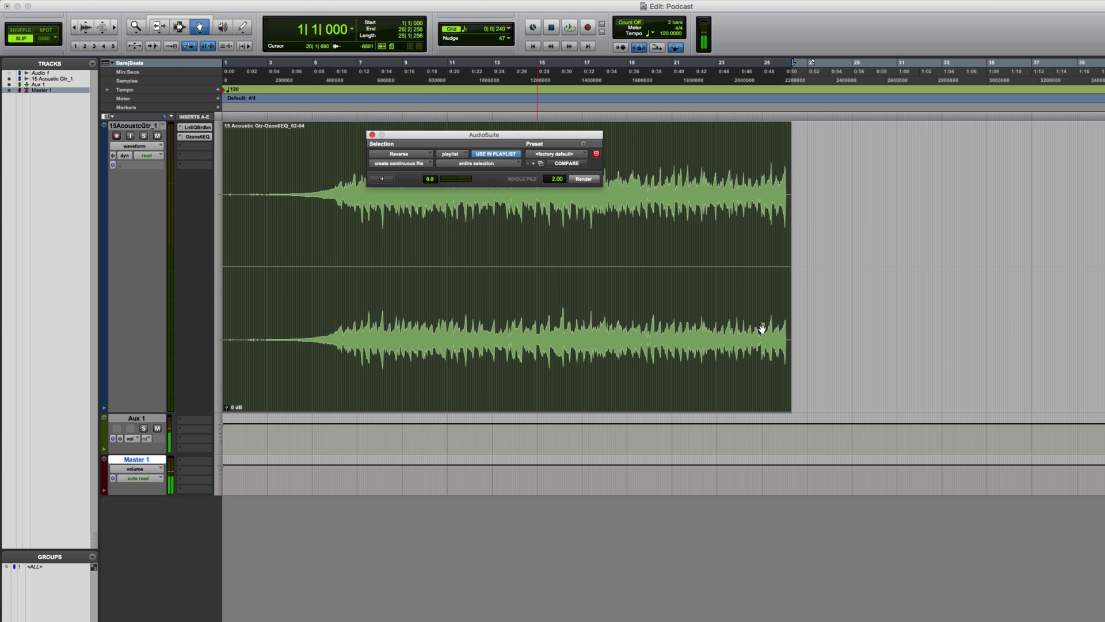
click(584, 179)
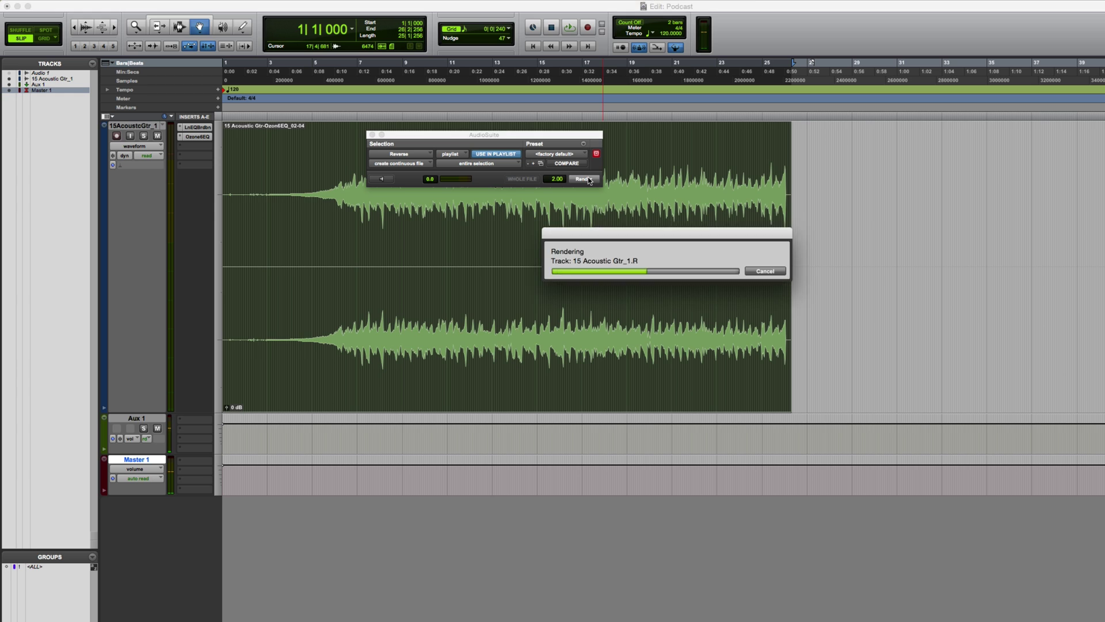
click(372, 135)
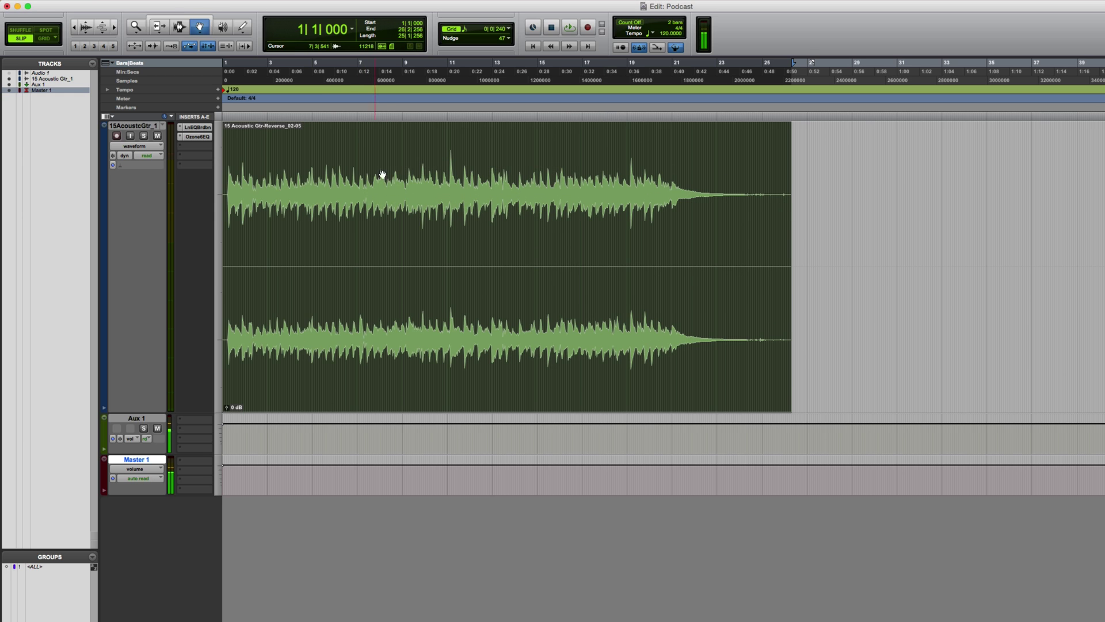
- Switch to Google Chrome to watch the Zero-Phase Filtering video
key(super+Tab)
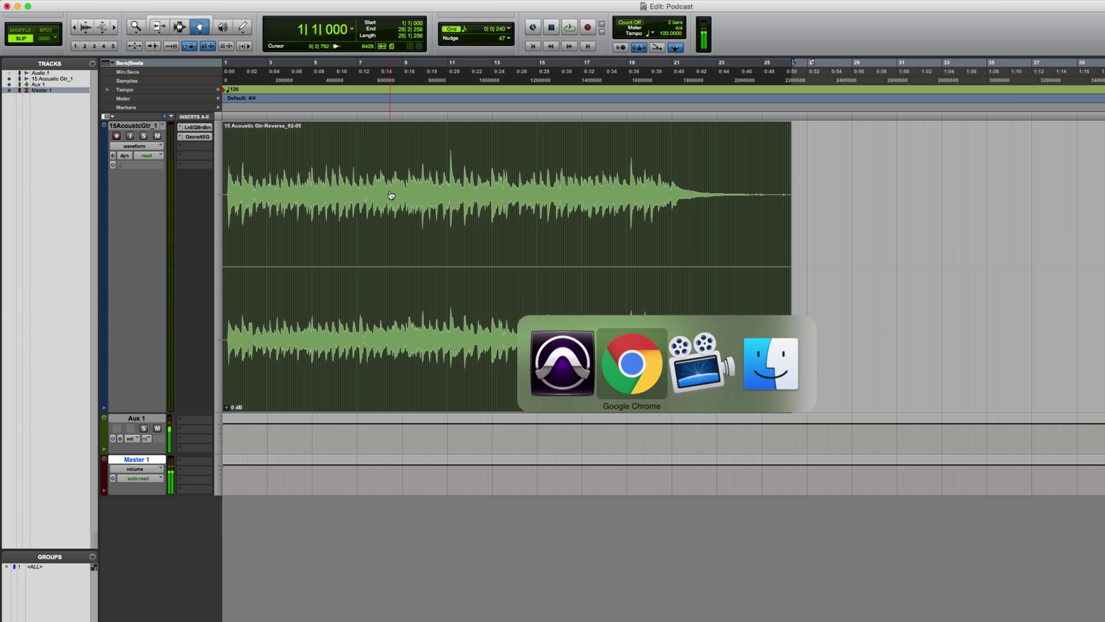